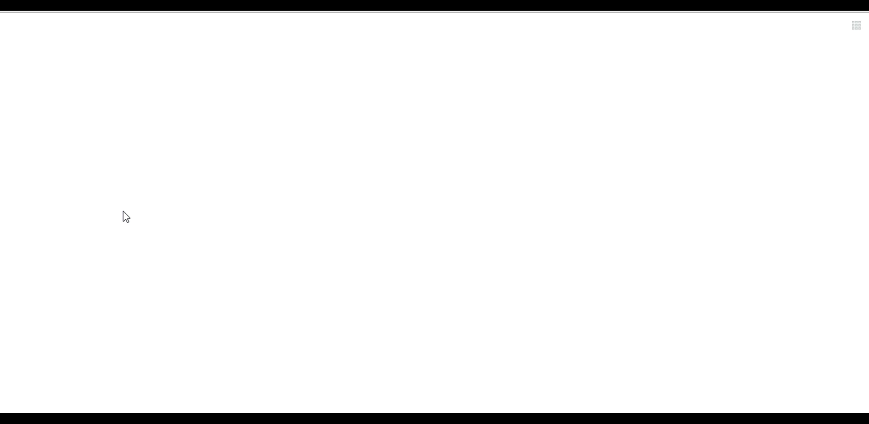
- Open the nosteam.ro website and close the welcome pop-up covering the forum's game list
type("nostea")
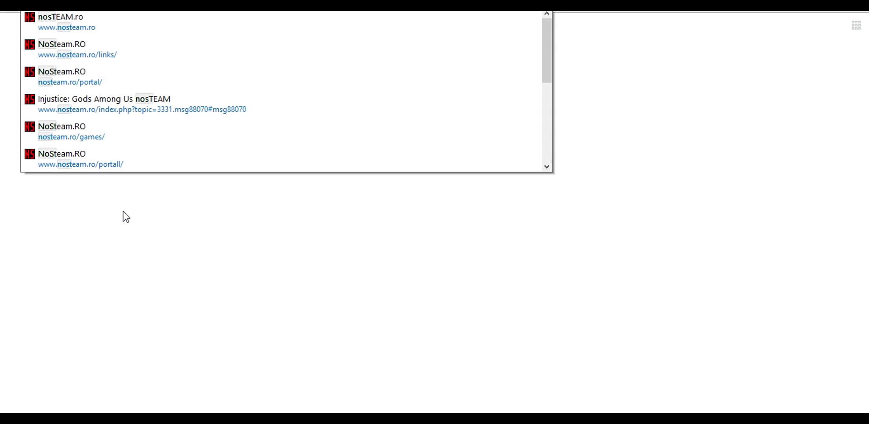
type("m")
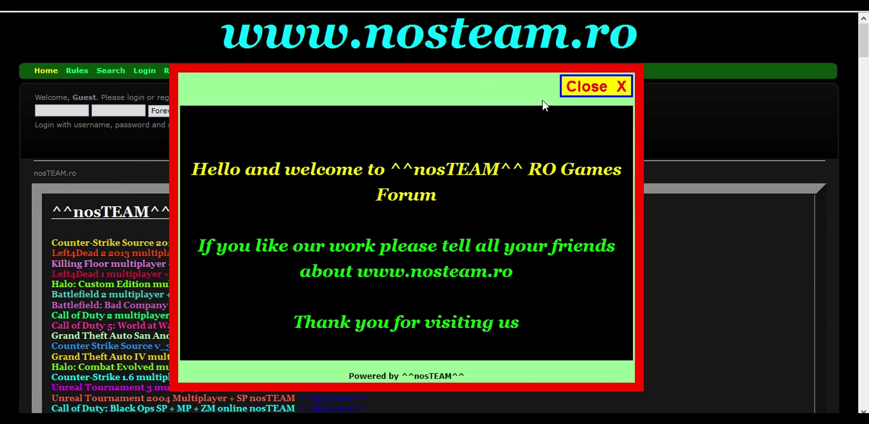
left_click(571, 97)
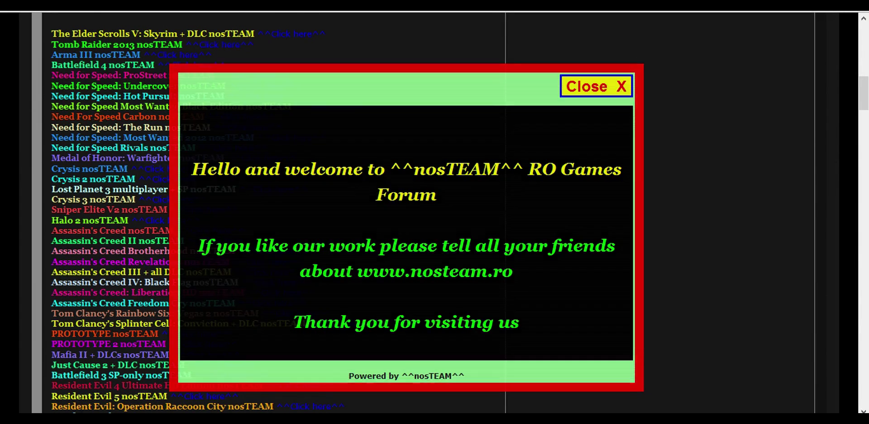
left_click(596, 85)
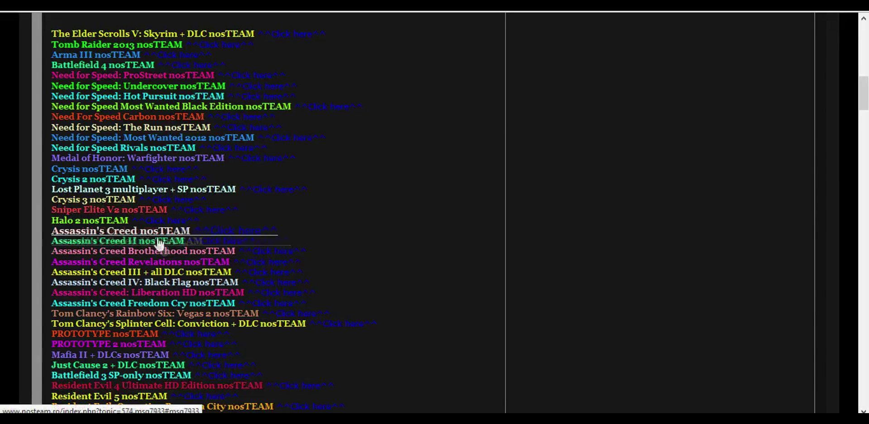
- Browse the forum's game list and open the Far Cry 3 nosTEAM topic
scroll(116, 221, "down", 1)
scroll(116, 221, "down", 10)
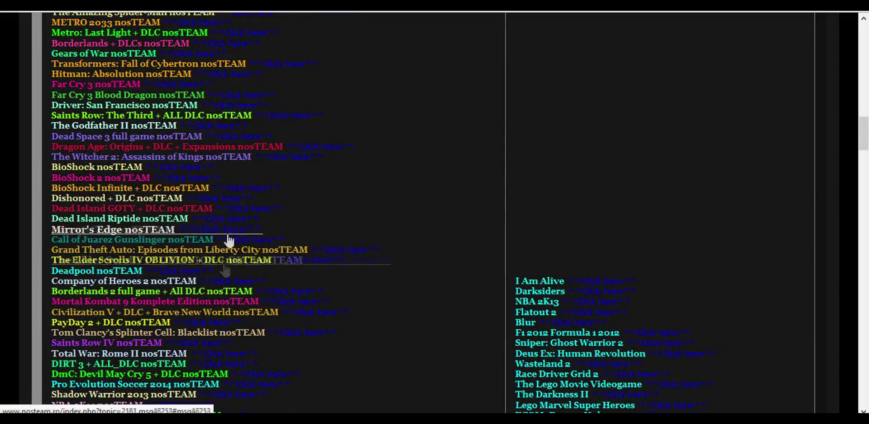
scroll(176, 315, "down", 5)
scroll(177, 315, "down", 2)
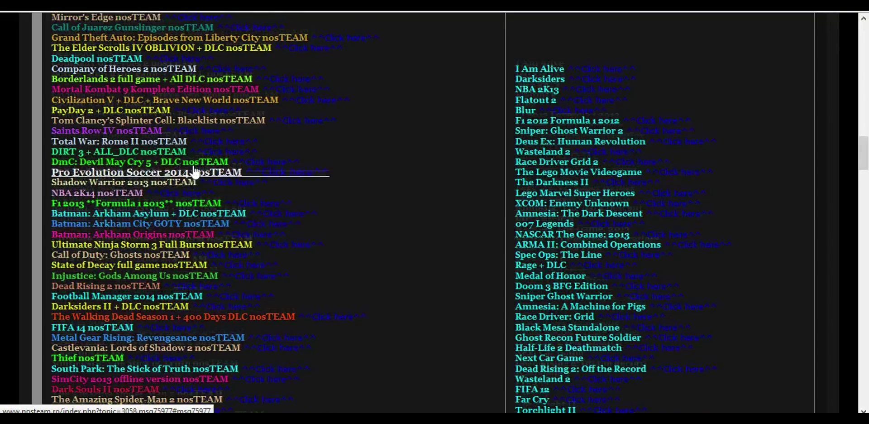
scroll(249, 171, "up", 9)
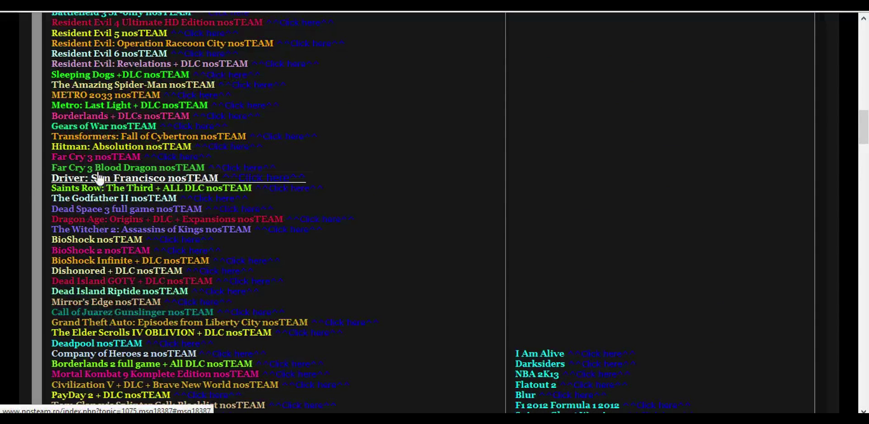
left_click(96, 159)
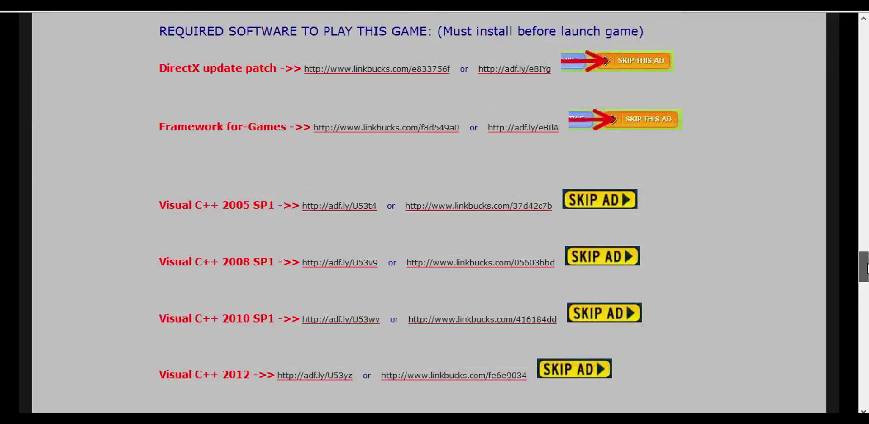
- Follow the adf.ly full-game link at the start of the Far Cry 3 topic and skip the advertisement
left_click_drag(865, 260, 864, 227)
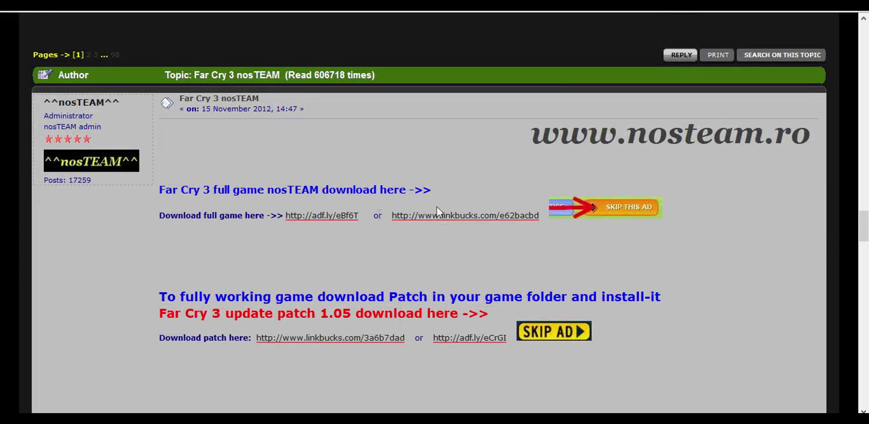
left_click(311, 215)
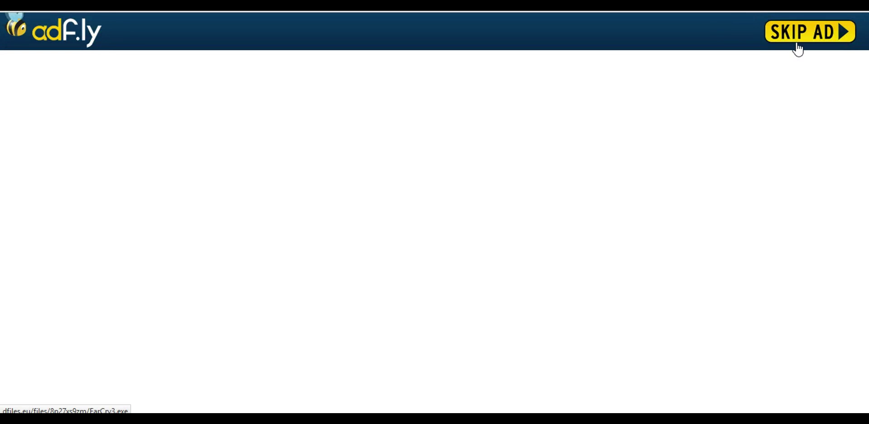
left_click(798, 45)
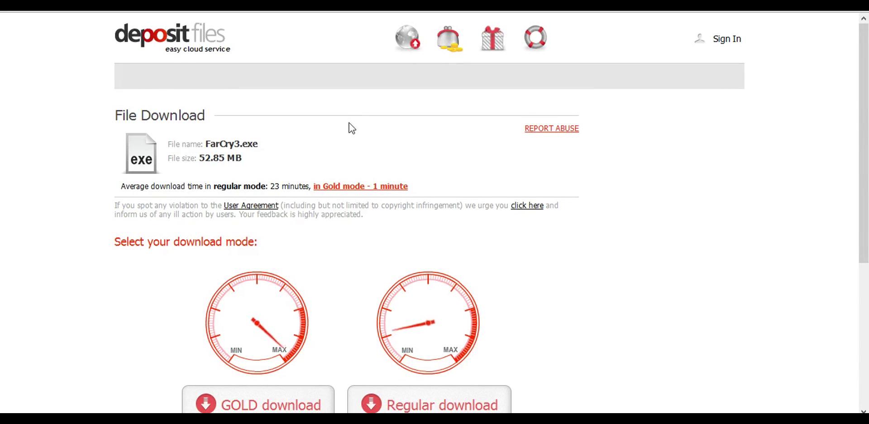
- Check the FarCry3.exe file details on DepositFiles and choose the Regular download mode
scroll(716, 220, "down", 3)
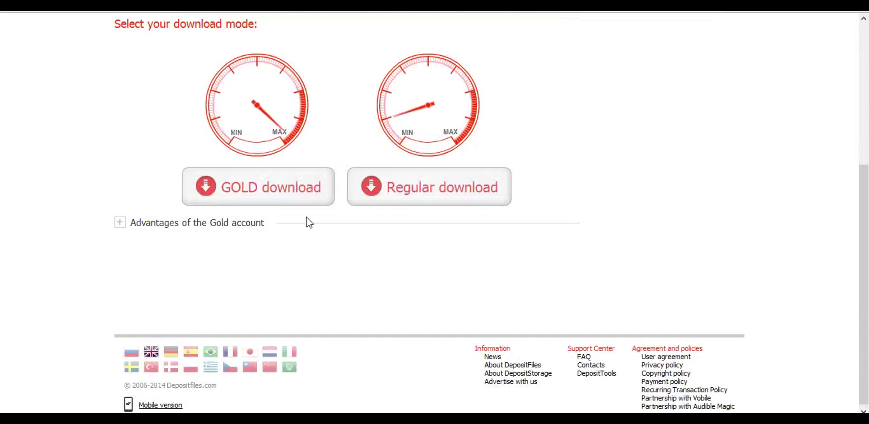
scroll(303, 198, "up", 2)
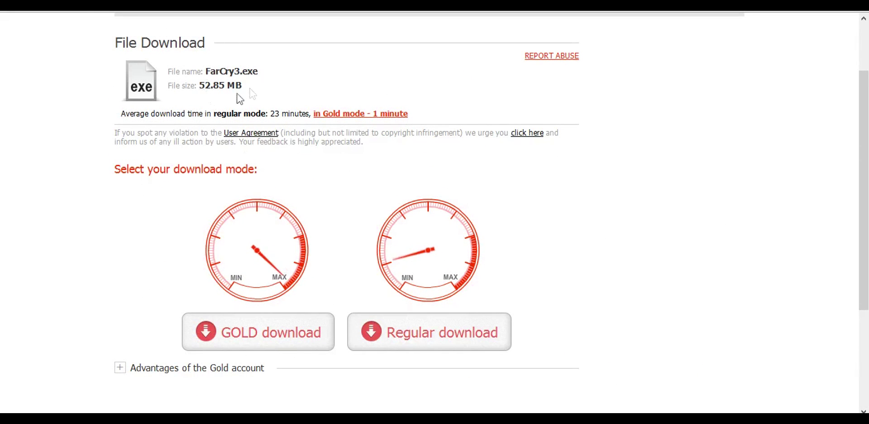
left_click(471, 343)
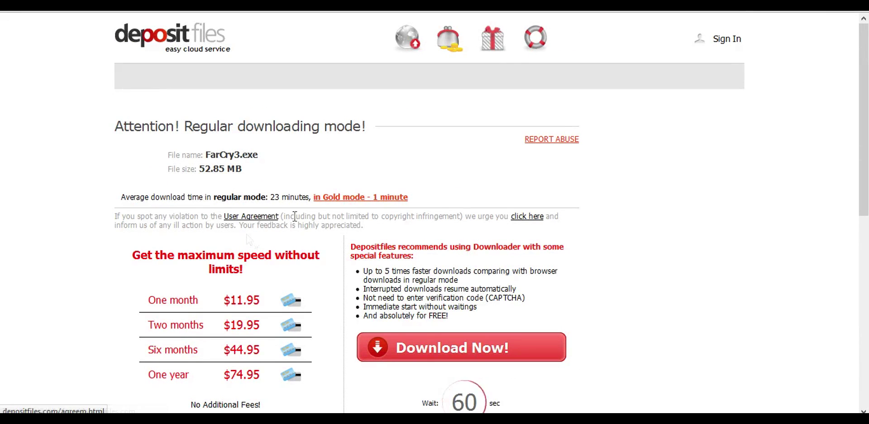
scroll(528, 275, "down", 3)
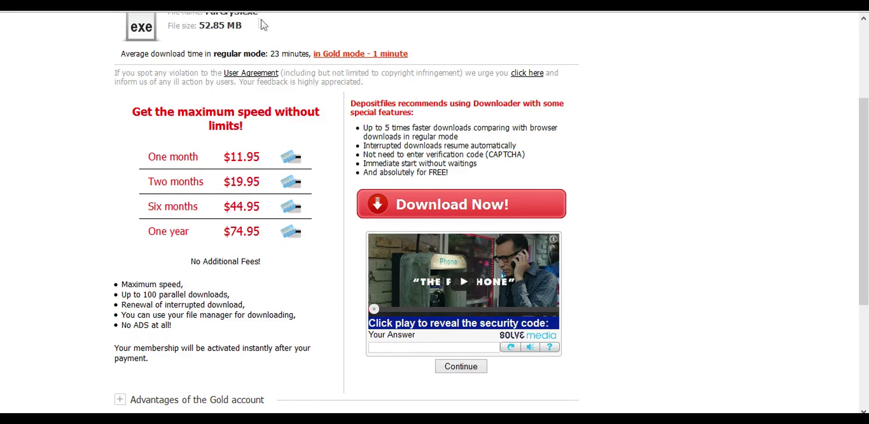
scroll(617, 221, "up", 4)
scroll(628, 213, "down", 7)
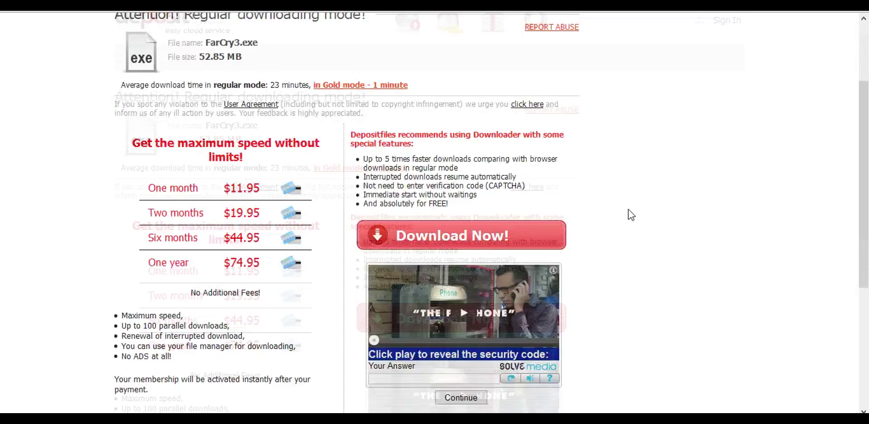
key("alt+Left")
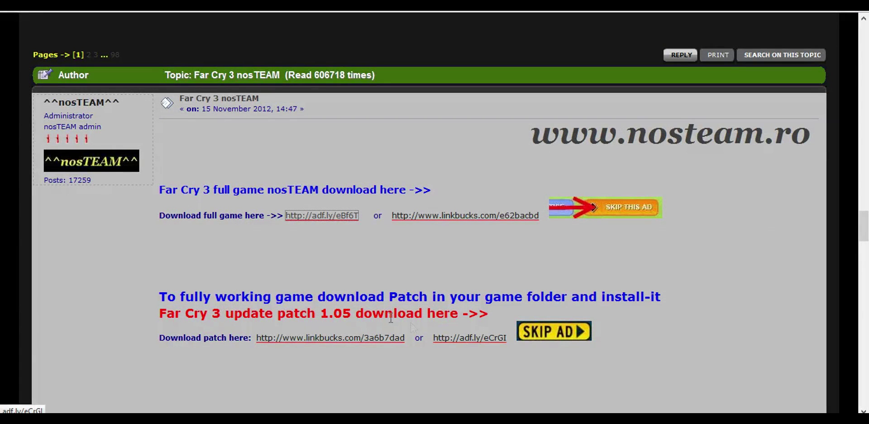
key("alt+Right")
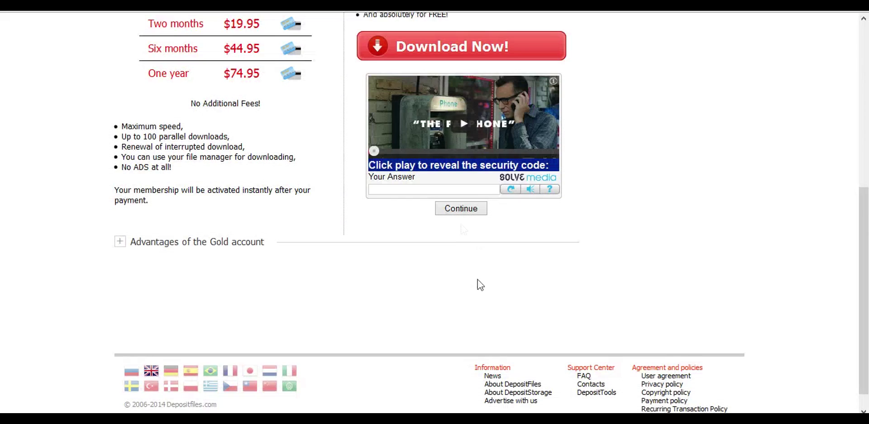
- Play the captcha video, enter the security code it reveals as the answer and continue to the file download
left_click(475, 118)
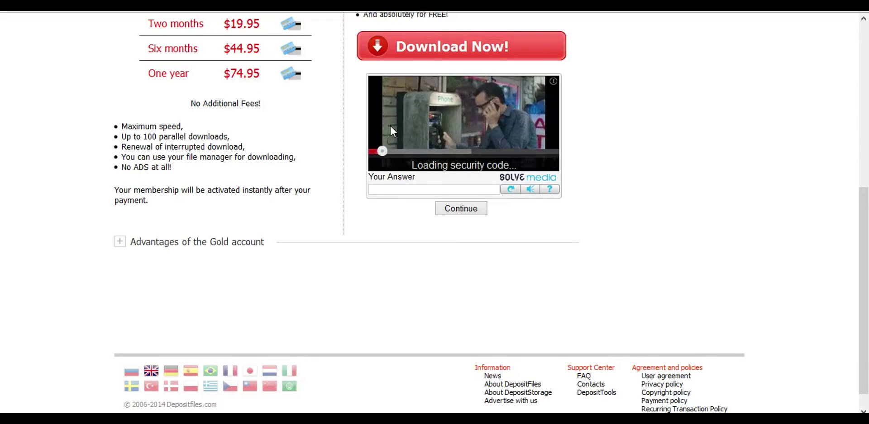
left_click(422, 188)
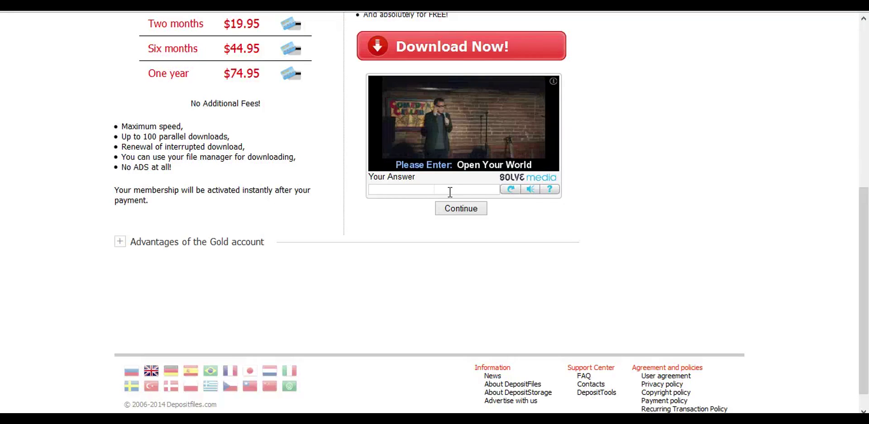
type("Open ")
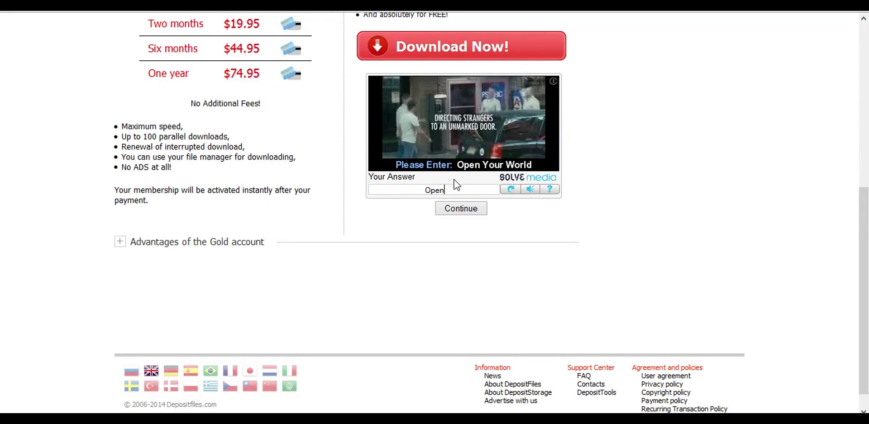
type("Your")
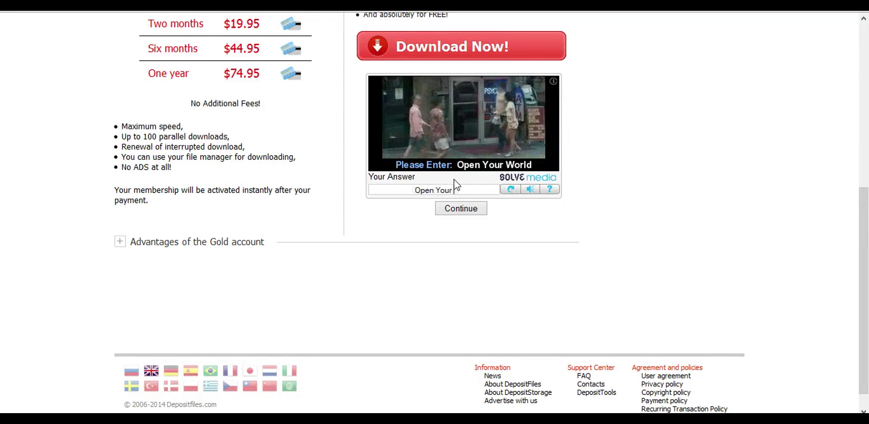
type(" World")
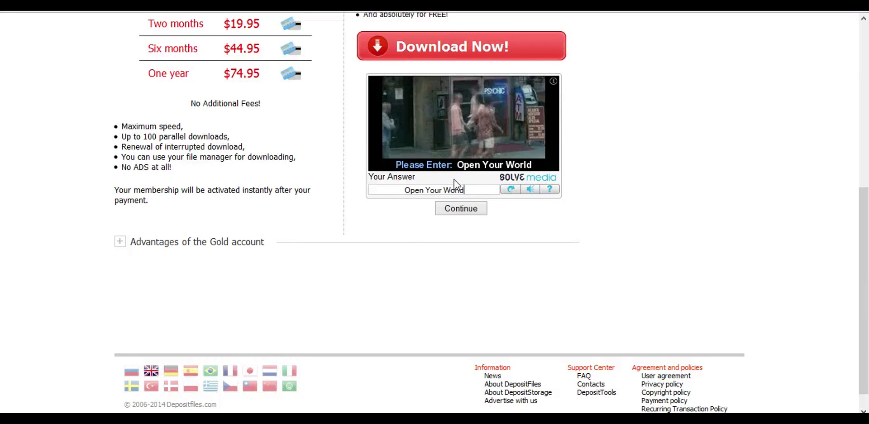
left_click(461, 208)
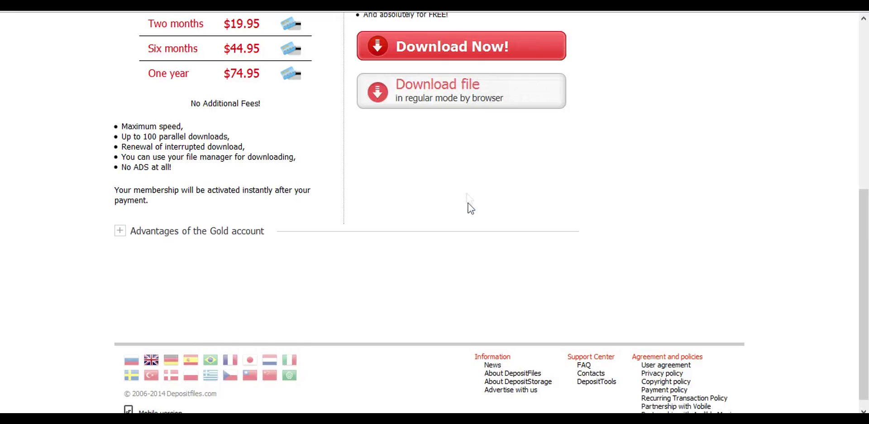
- Download FarCry3.exe in regular mode by browser, save the file and view the progress of ongoing downloads
left_click(465, 103)
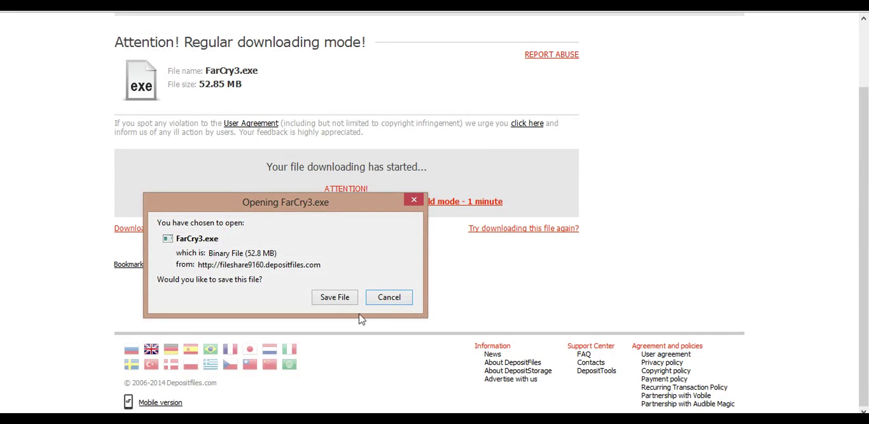
left_click(335, 296)
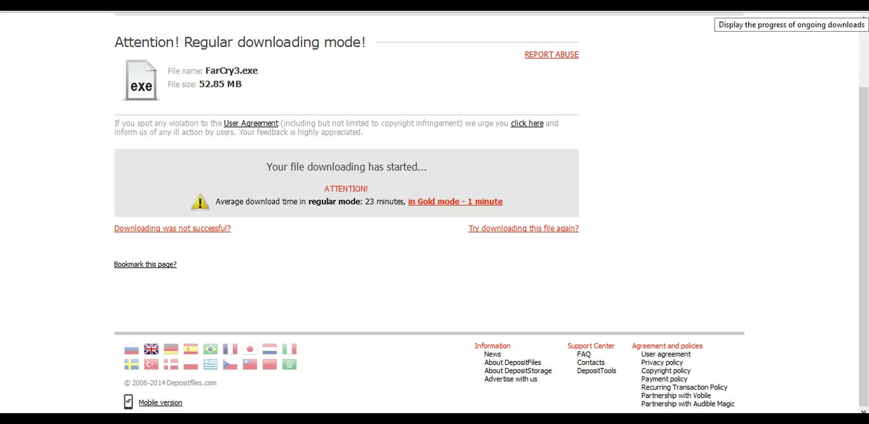
left_click(777, 6)
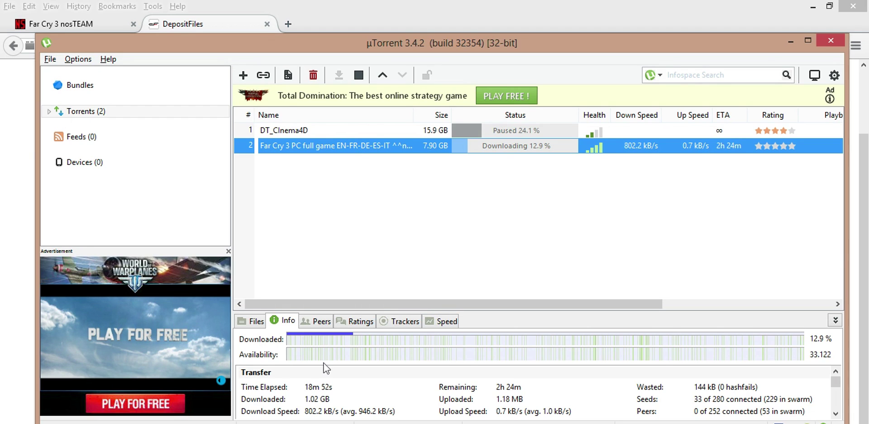
- Switch to µTorrent and examine the download status and available actions of the Far Cry 3 torrent
mouse_move(81, 398)
right_click(532, 147)
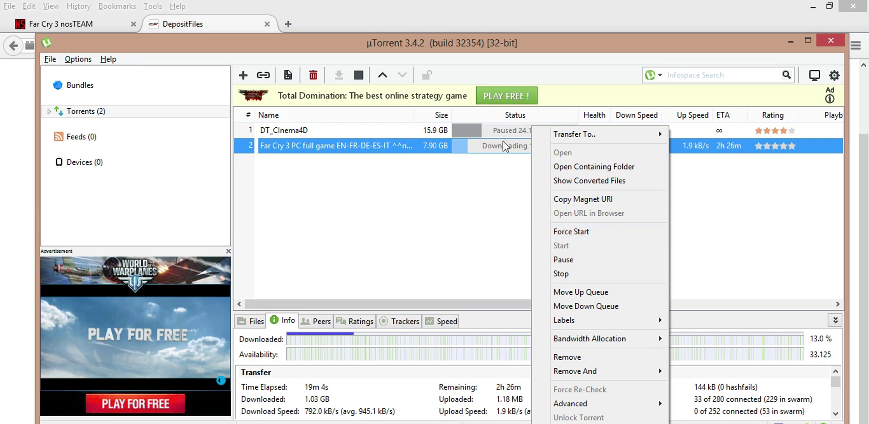
left_click(474, 202)
left_click(459, 144)
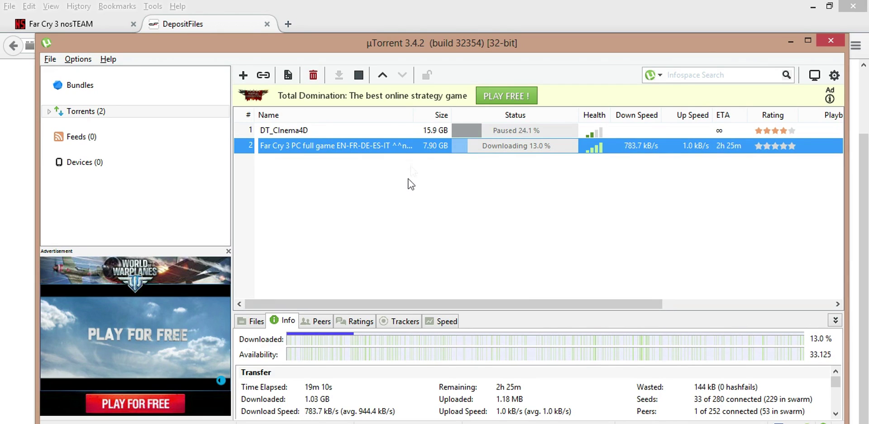
left_click_drag(476, 212, 458, 164)
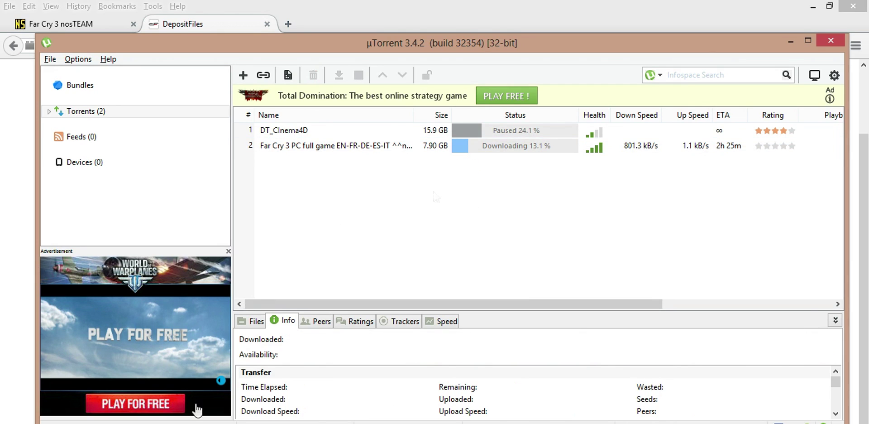
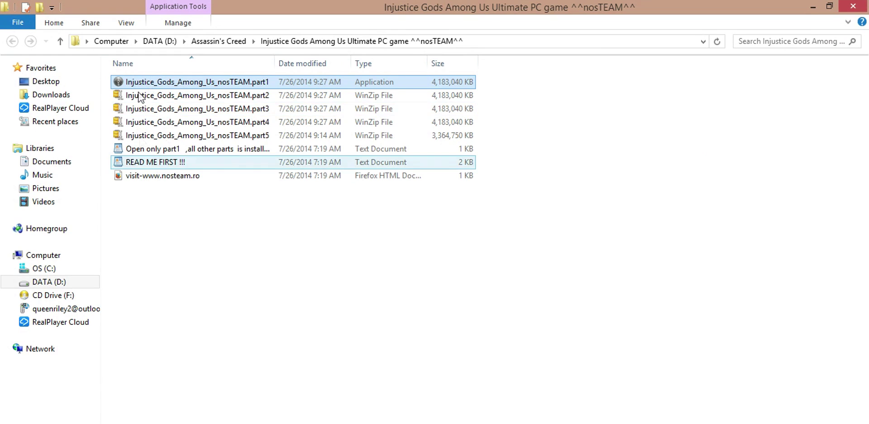
- In the Injustice Gods Among Us folder, check the text notes and launch the Injustice_Gods_Among_Us_nosTEAM.part1 application
left_click(138, 154)
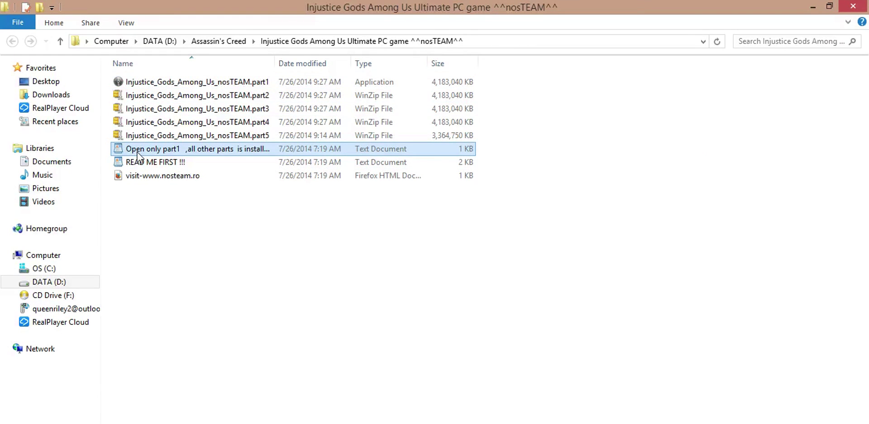
left_click(220, 162, "shift")
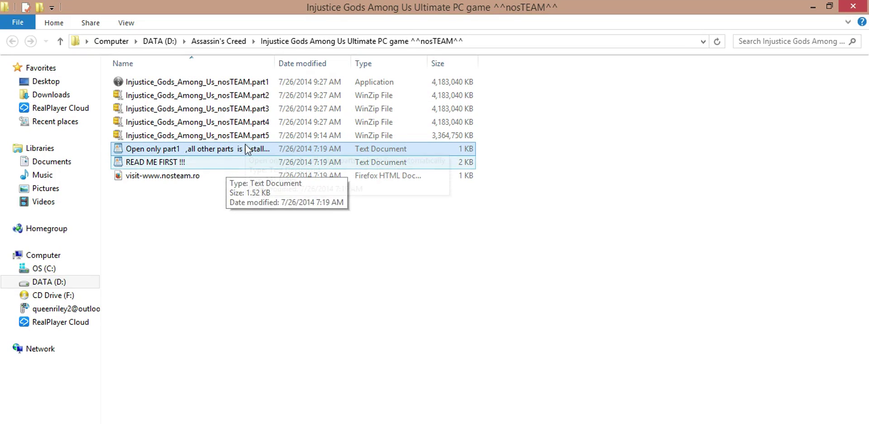
left_click(247, 149)
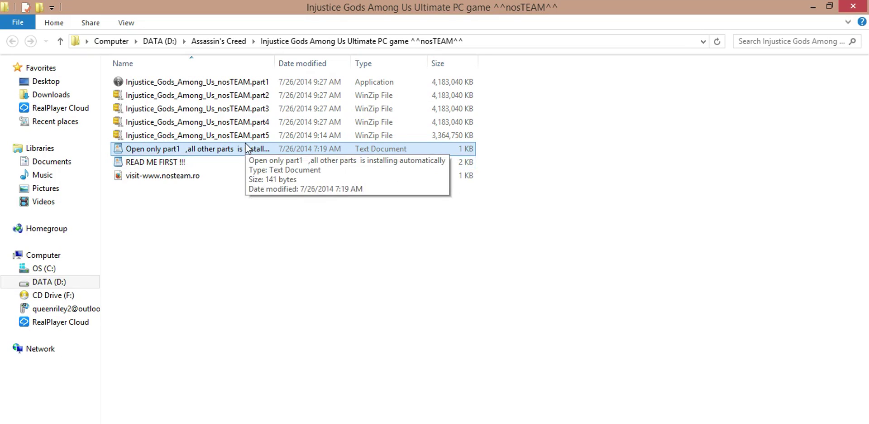
left_click(191, 87)
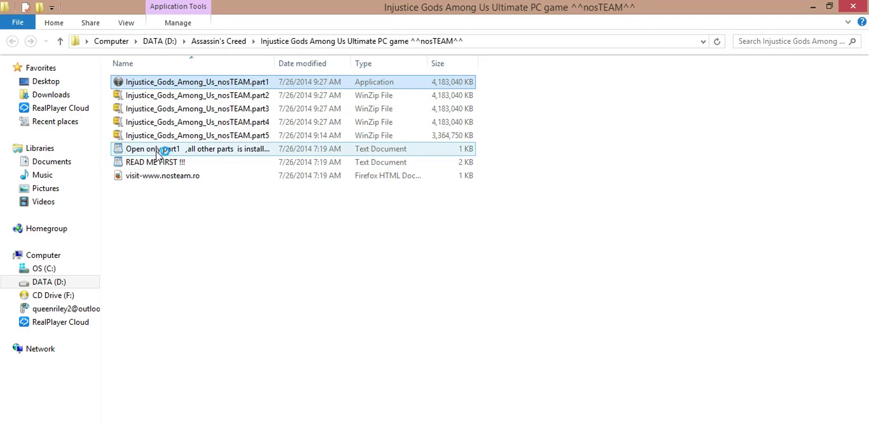
- Read the READ ME FIRST !!! note and the note about opening only part1, closing each document after reading
left_click(159, 167)
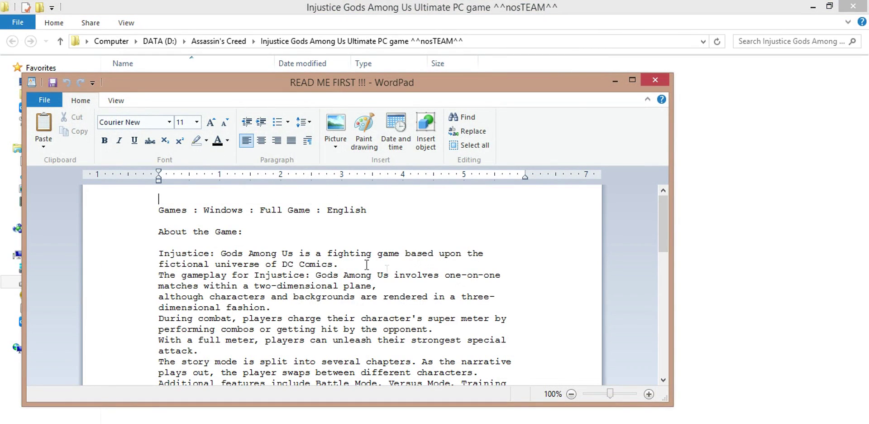
left_click_drag(665, 229, 646, 151)
left_click(654, 80)
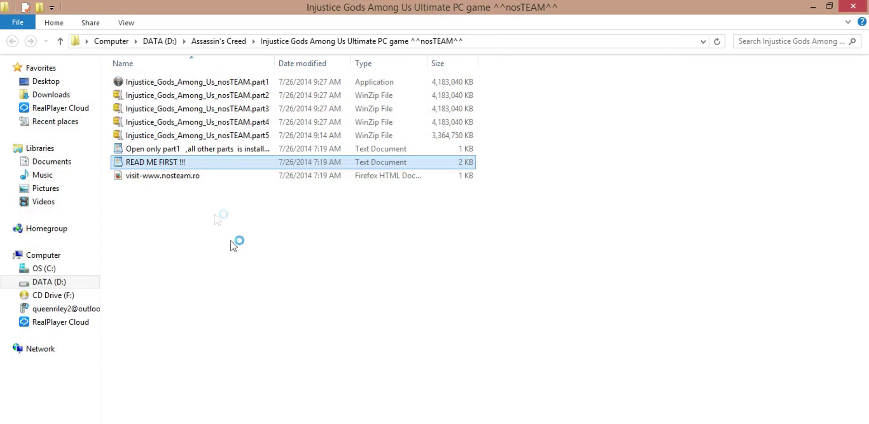
left_click(178, 150)
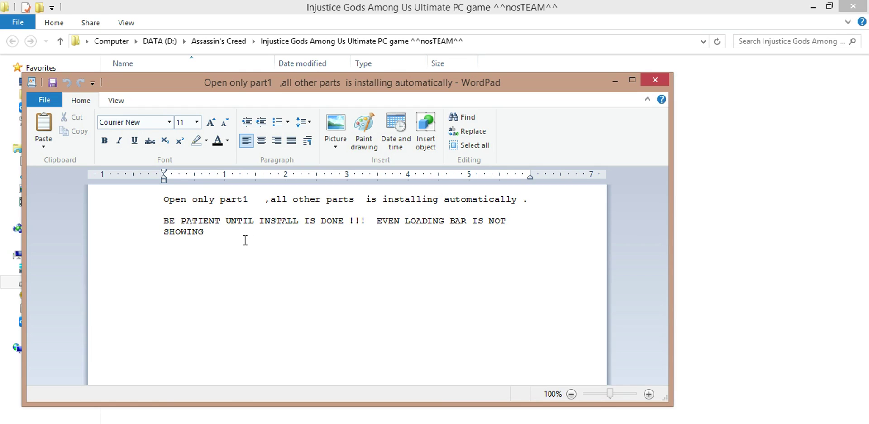
left_click(384, 256)
left_click(662, 78)
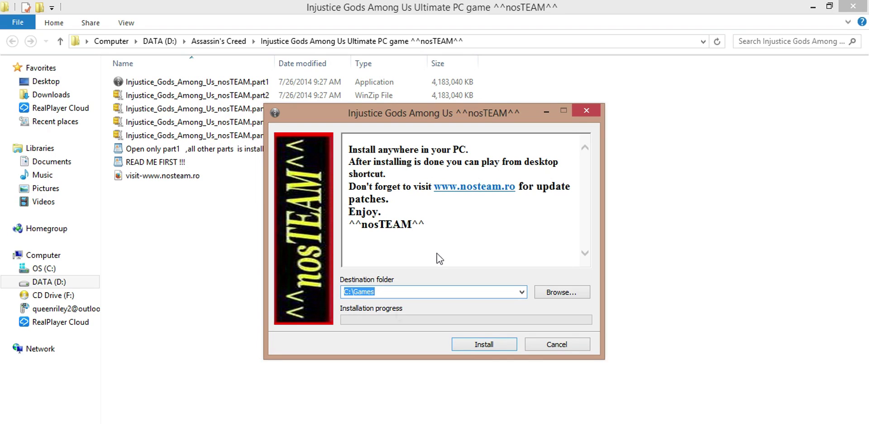
- Start installing Injustice Gods Among Us into C:\Games, cancel the extraction and exit the installer
left_click(468, 345)
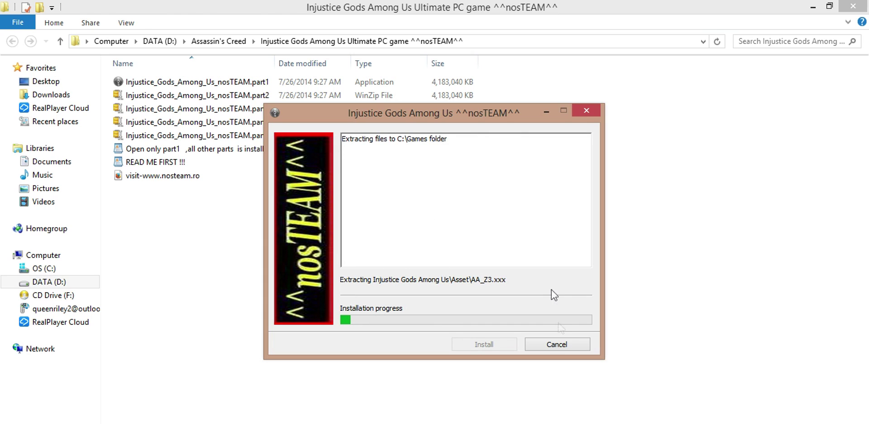
left_click(561, 344)
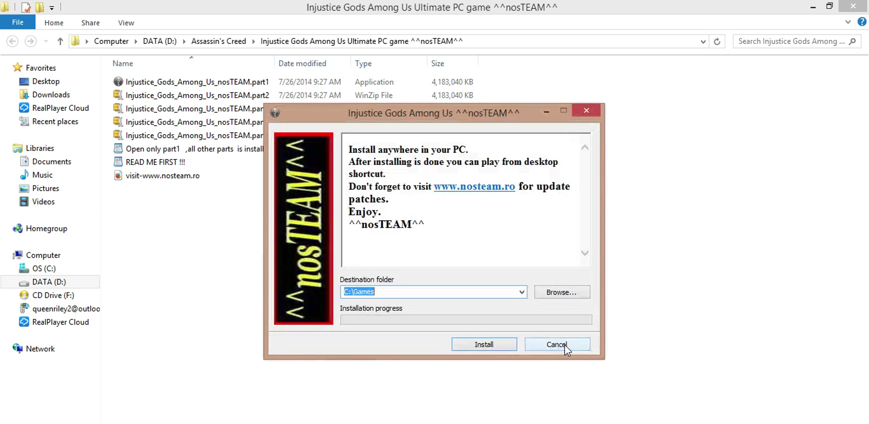
left_click(564, 344)
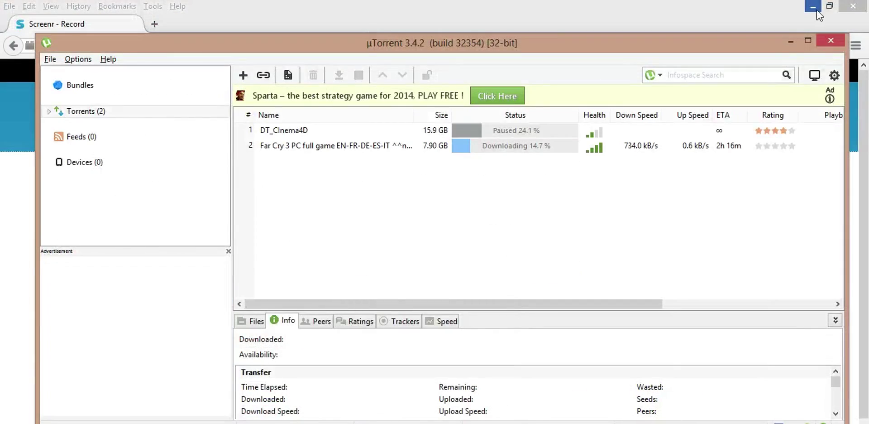
- Minimize the browser and µTorrent windows to reach the desktop and launch Assassin's Creed IV - Black Flag from its shortcut
left_click(813, 7)
left_click(808, 40)
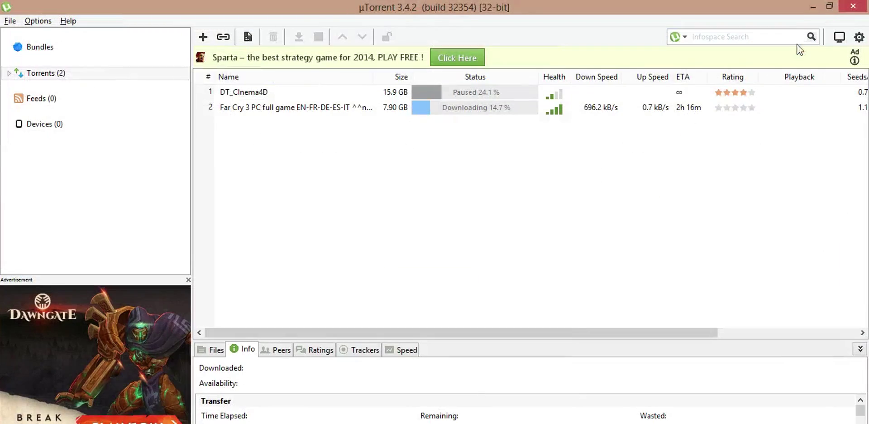
left_click(810, 7)
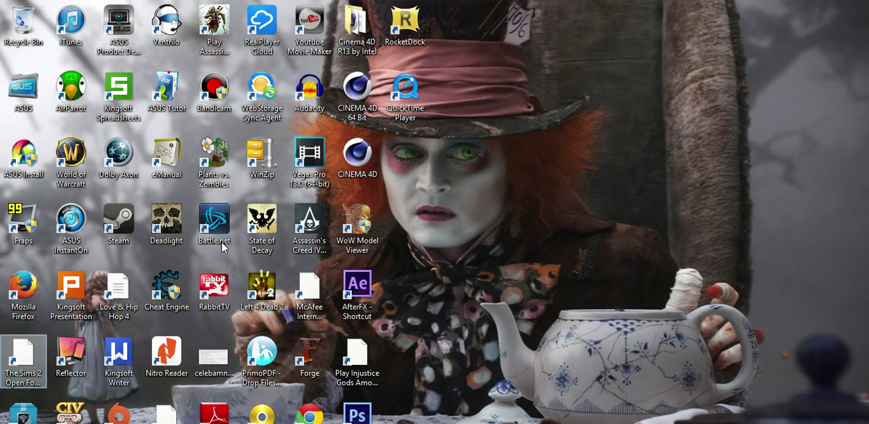
left_click(328, 224)
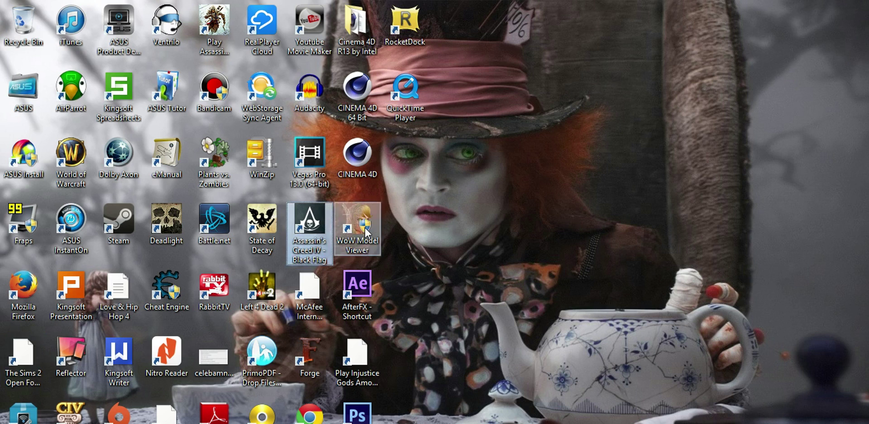
double_click(327, 235)
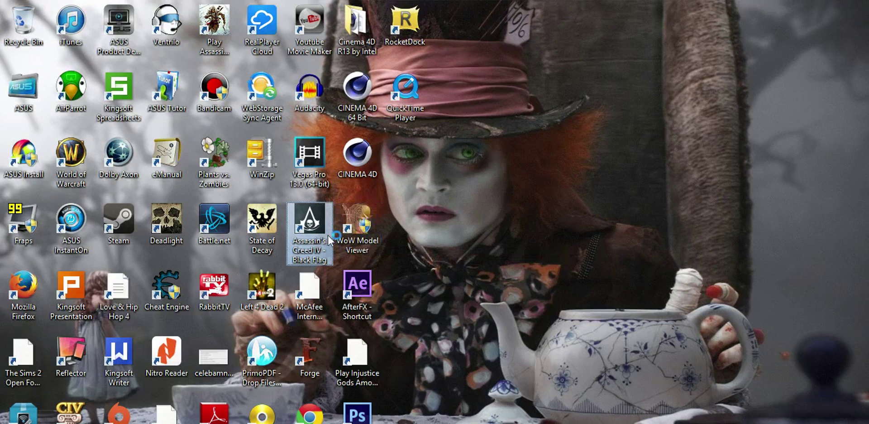